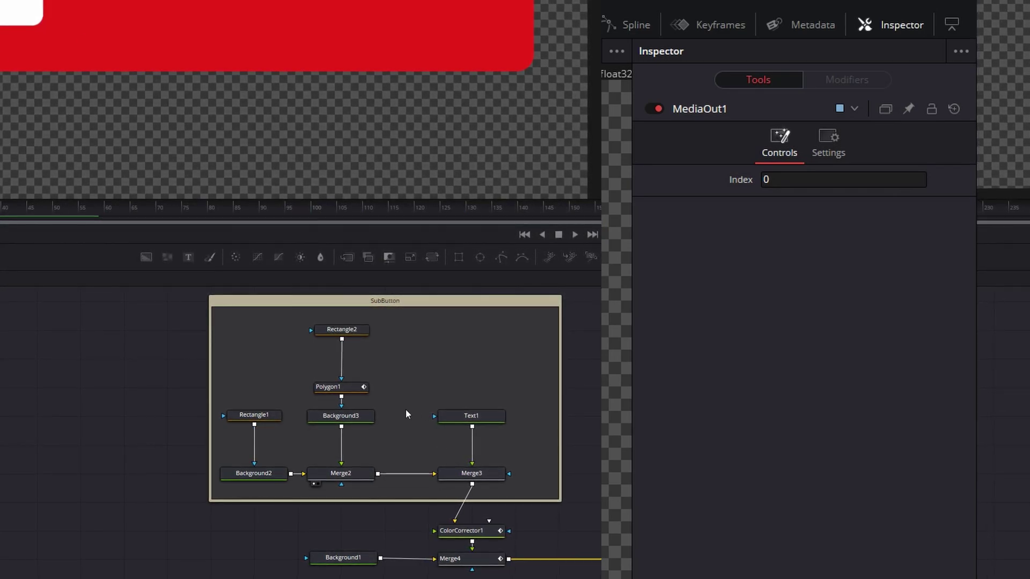
Examine the Subscribe text node's text and layout settings and the ColorCorrector1 node's Blend keyframes and options
click(459, 416)
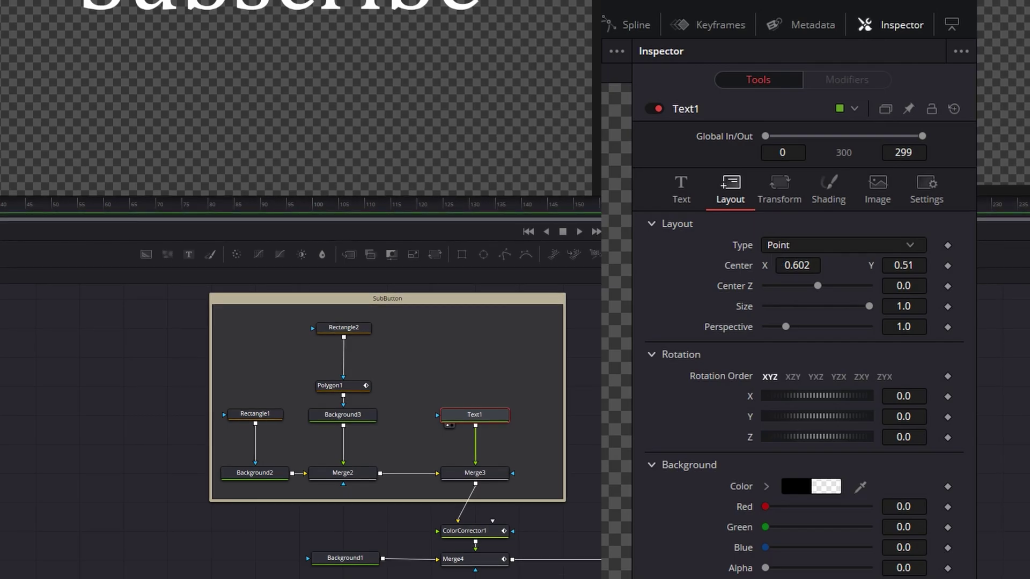
click(681, 188)
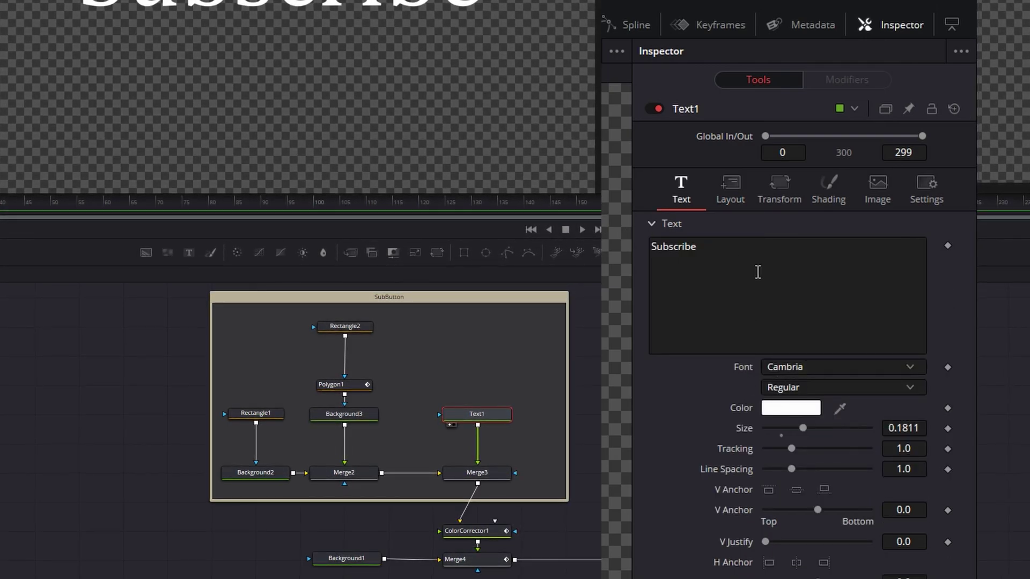
click(728, 197)
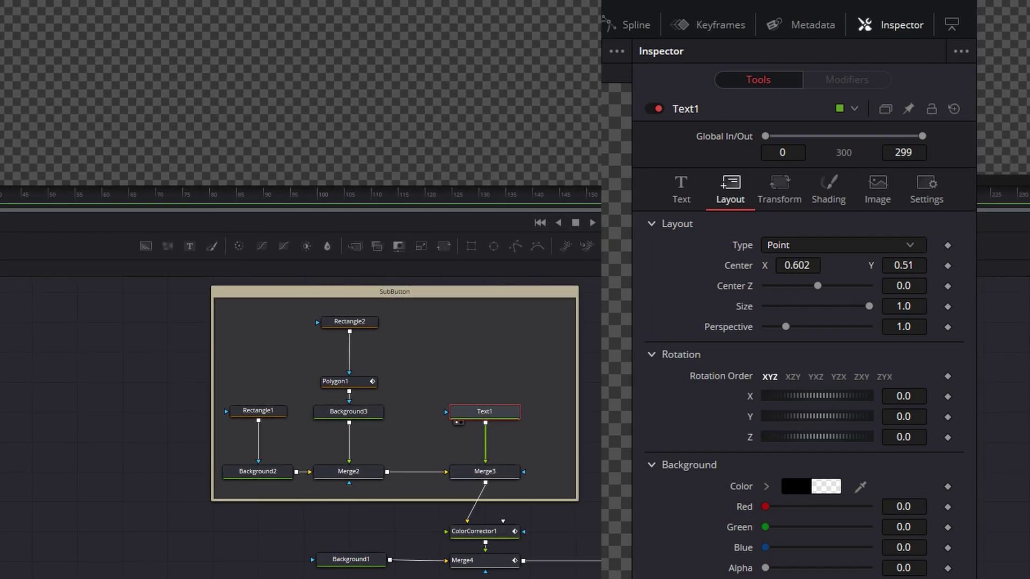
key(space)
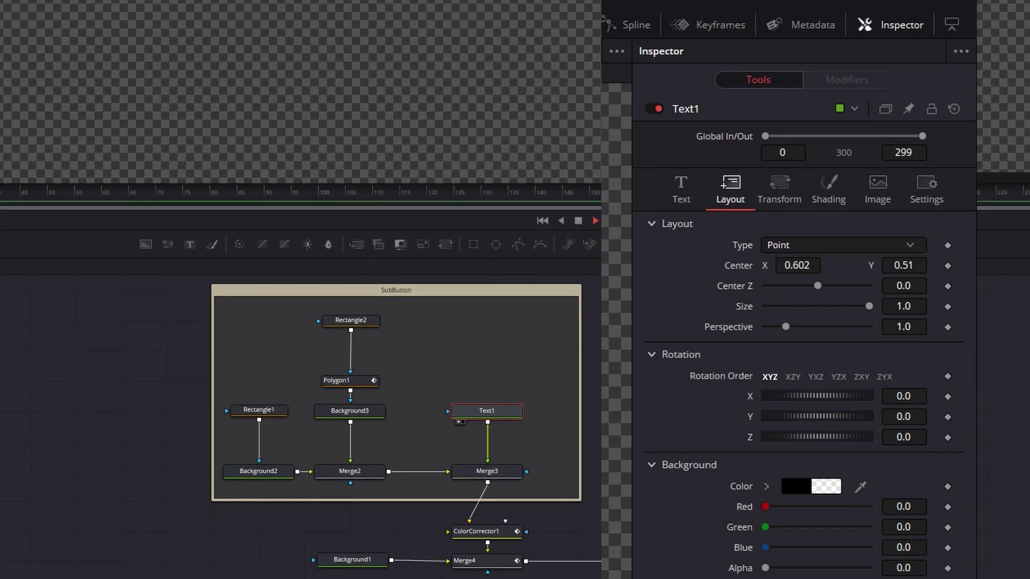
click(464, 531)
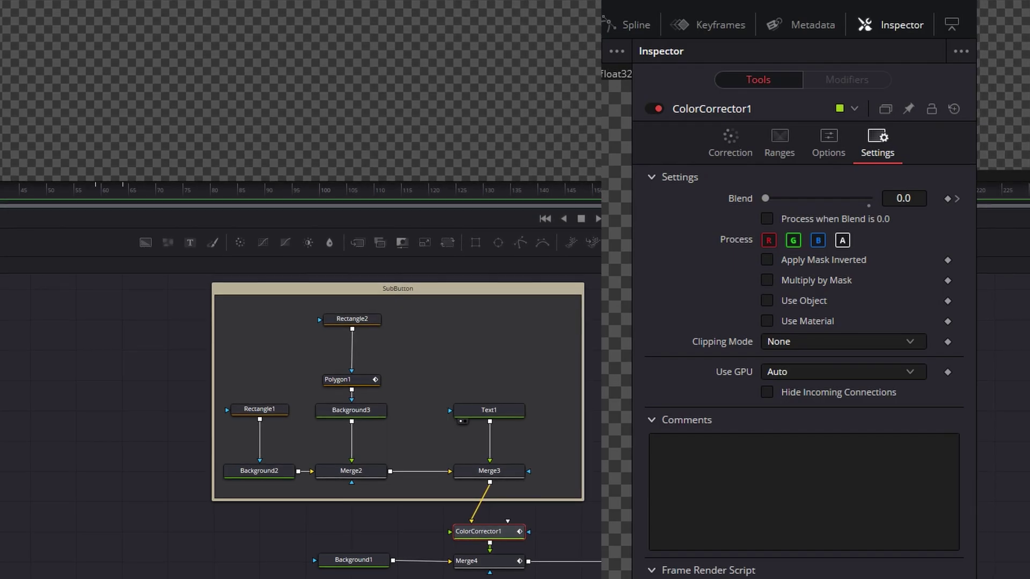
click(956, 196)
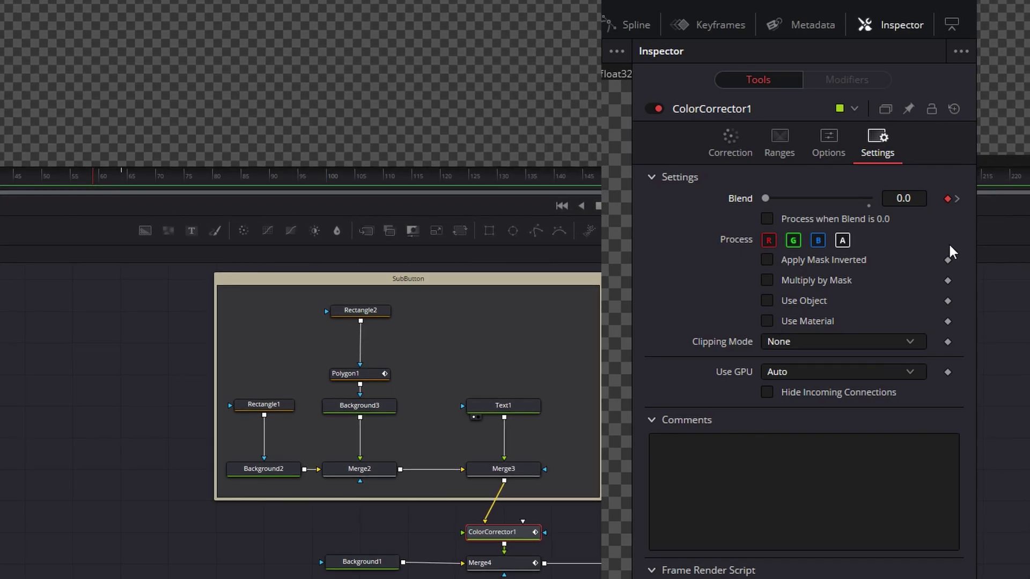
click(957, 199)
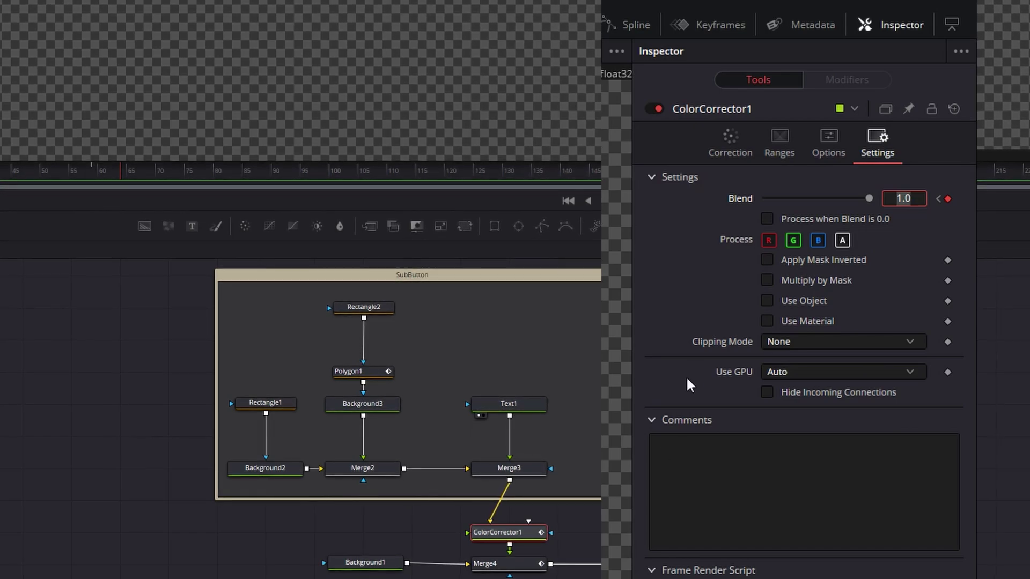
click(813, 155)
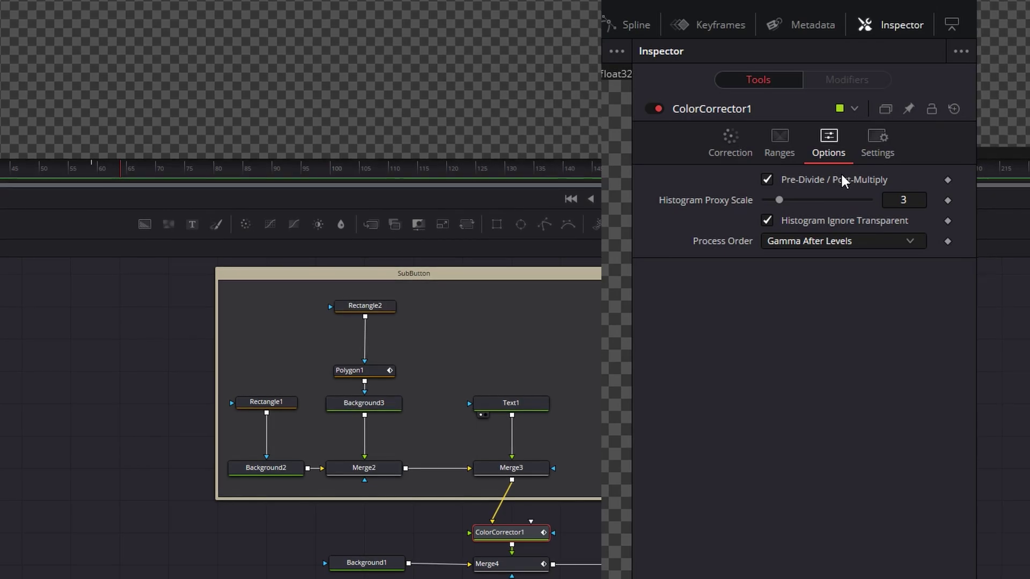
click(882, 151)
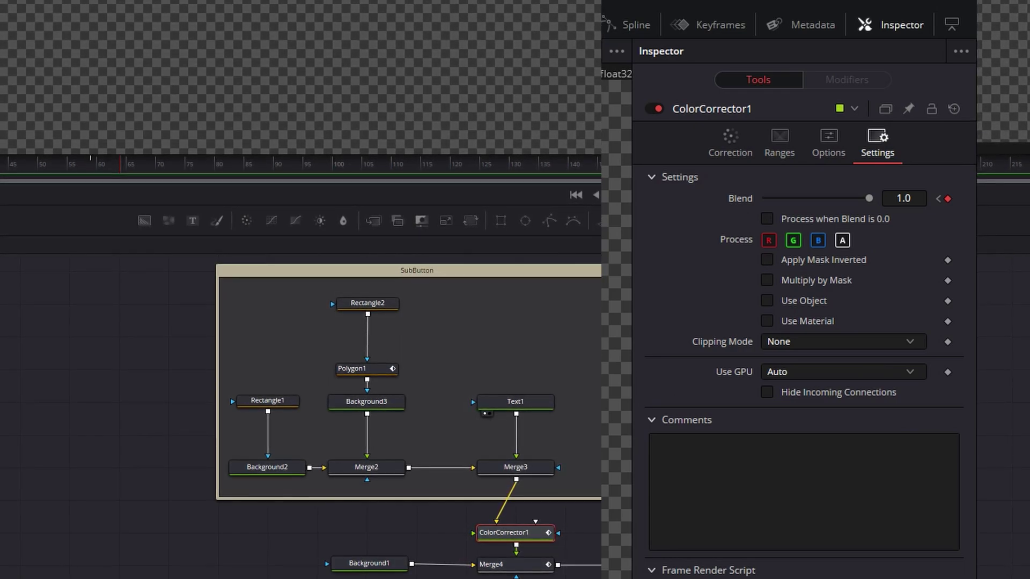
Examine the Merge4 node's Center and Size animation, viewing its keyframes along the composition's time range
click(521, 566)
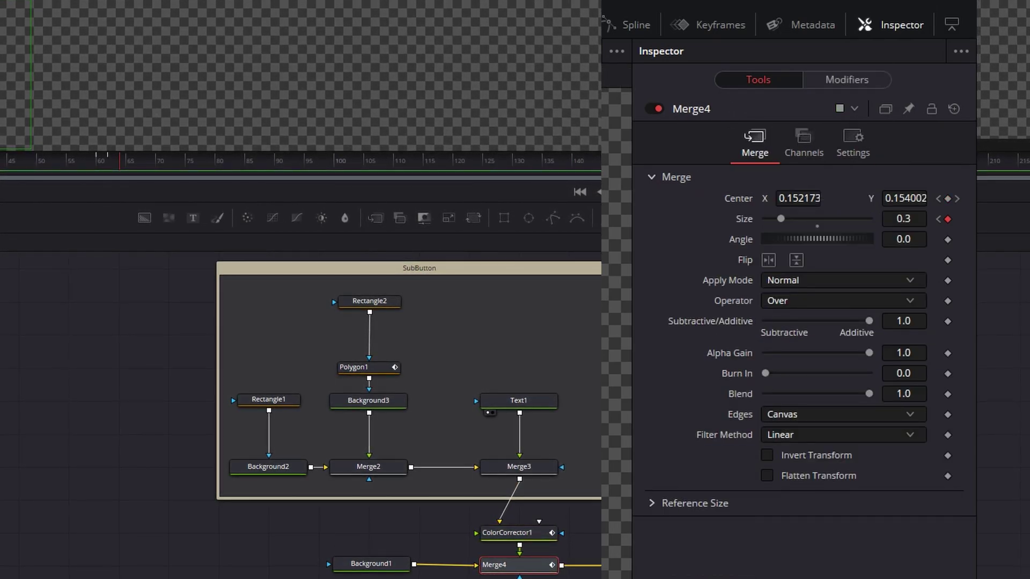
drag(119, 159, 291, 160)
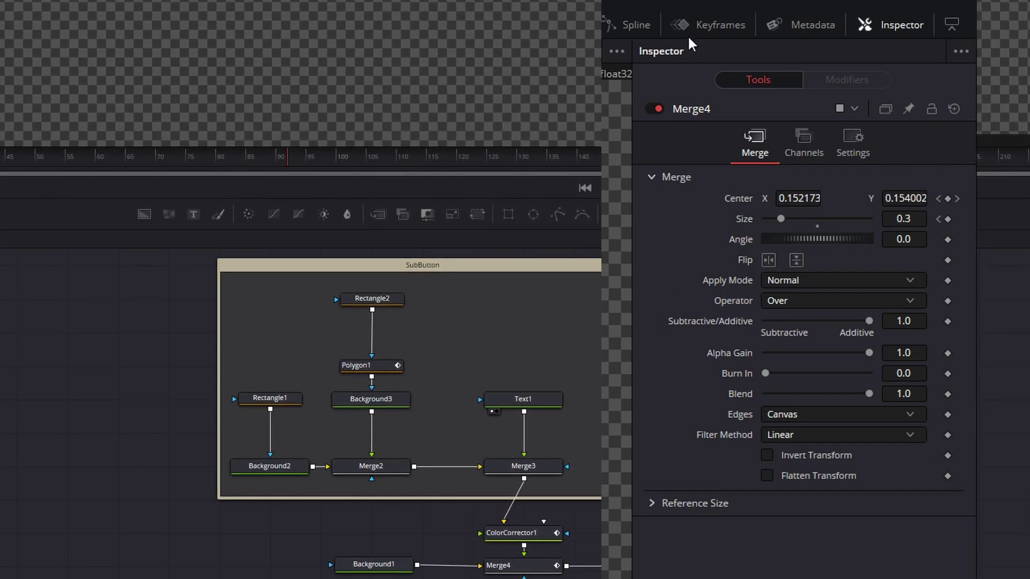
click(716, 24)
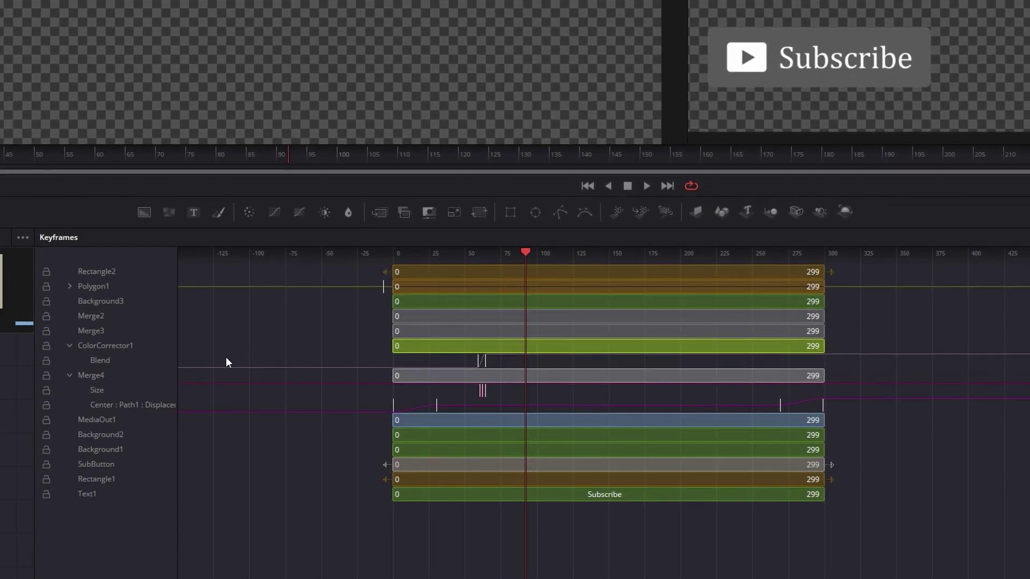
drag(526, 253, 369, 255)
click(129, 405)
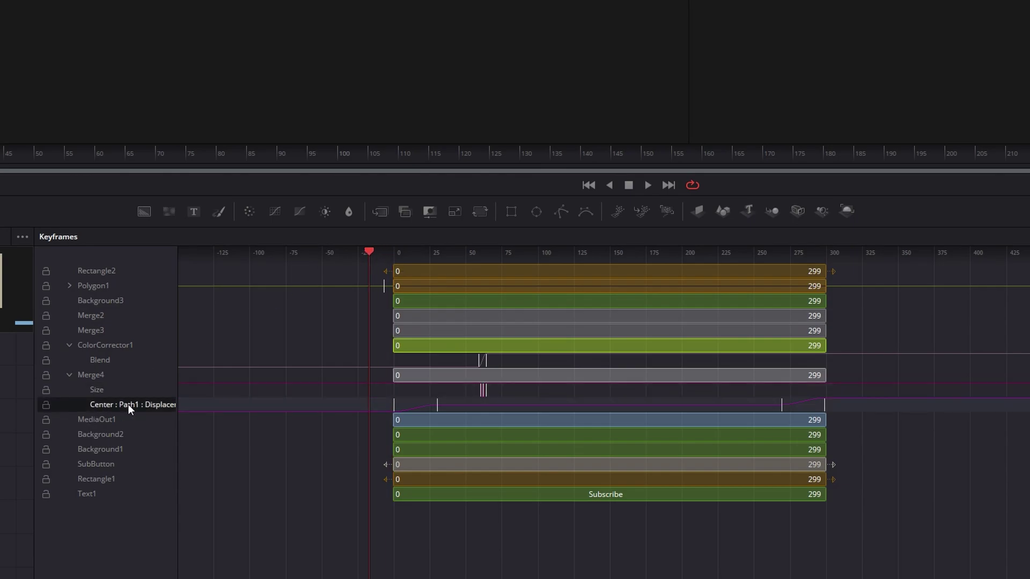
scroll(371, 250, up, 1)
drag(371, 250, 395, 233)
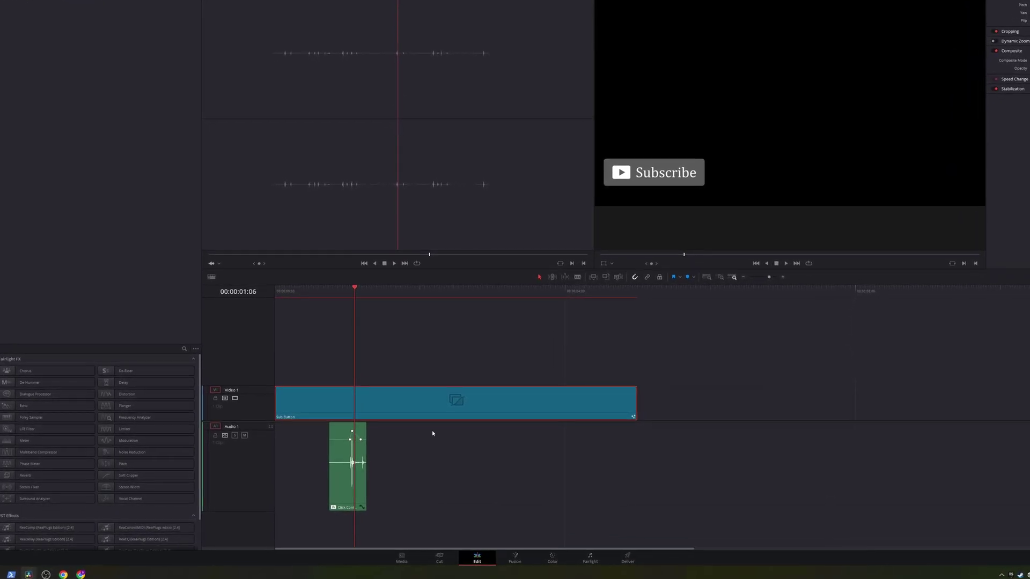
Play the edit timeline from the start to review the subscribe button animation with its click sound
key(Home)
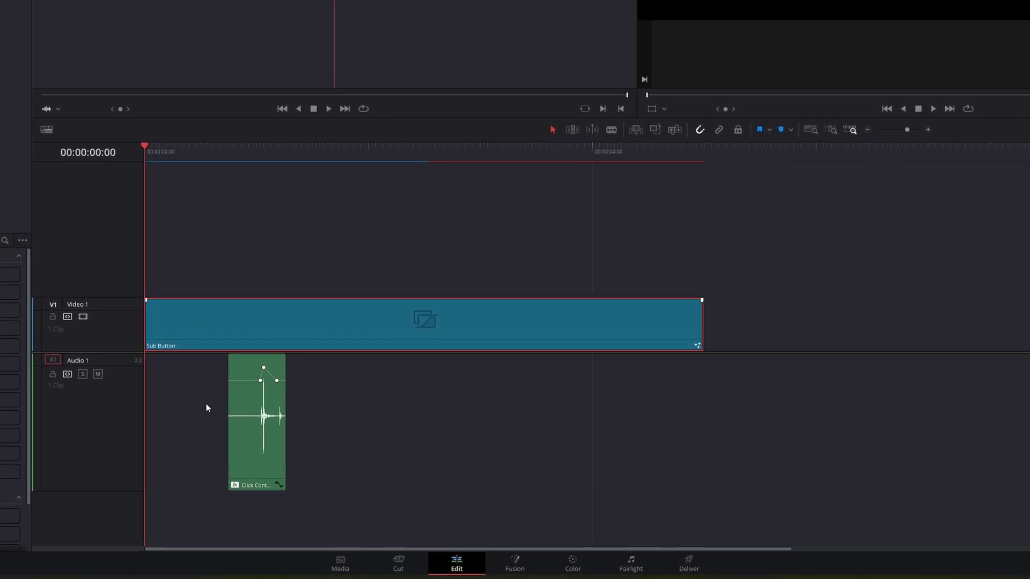
drag(55, 27, 97, 137)
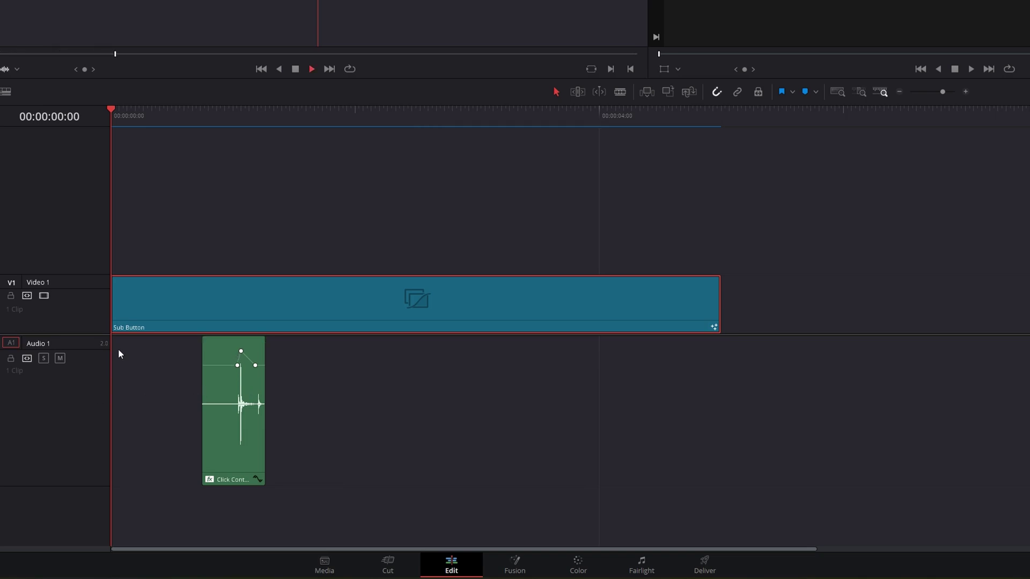
click(284, 196)
key(space)
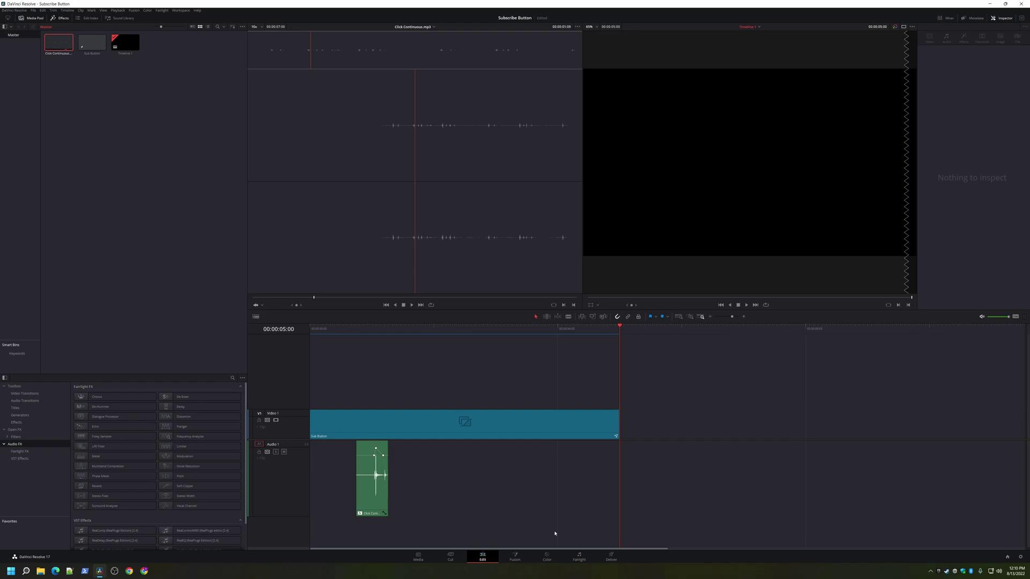
Go to the Deliver page and name the render file SubButton
click(37, 11)
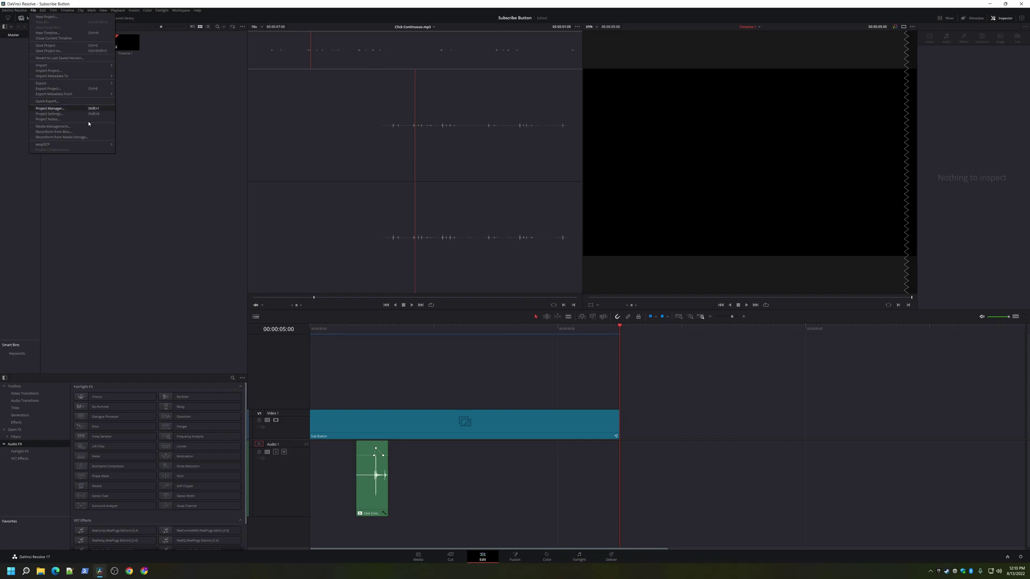
key(Escape)
click(615, 561)
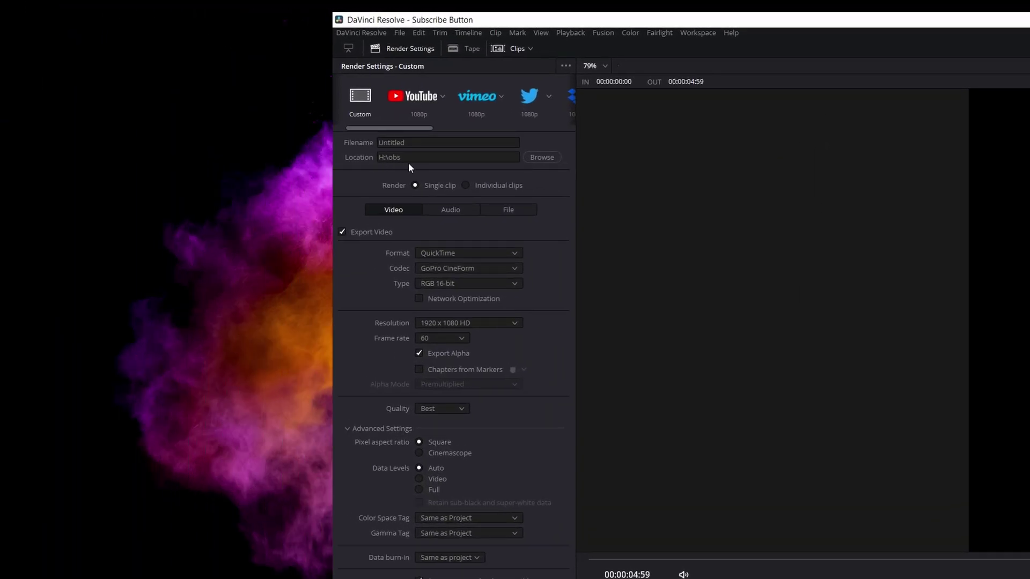
double_click(426, 143)
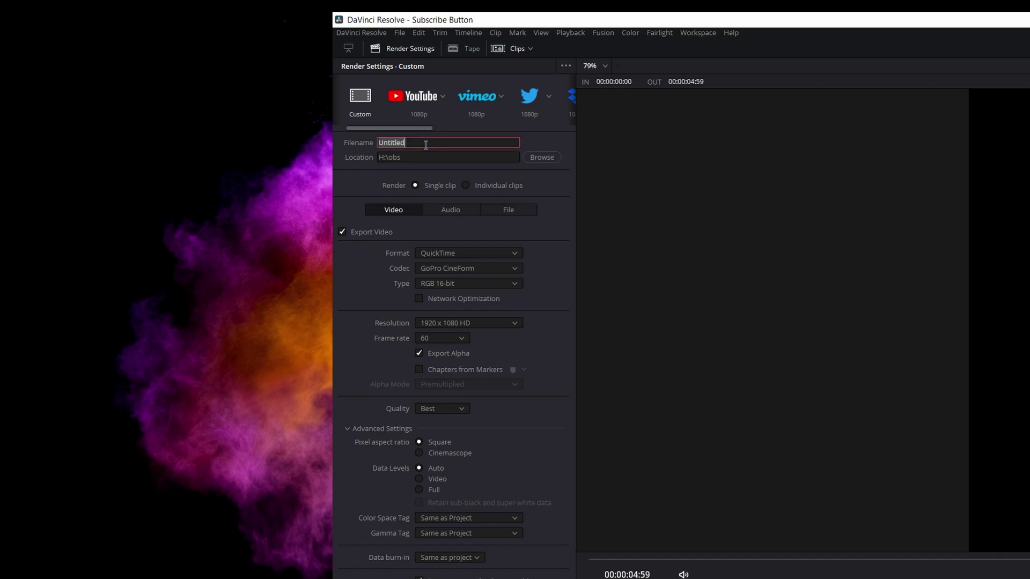
text(Sub)
Try the Grass Valley and H.264 codecs for the QuickTime export
click(503, 268)
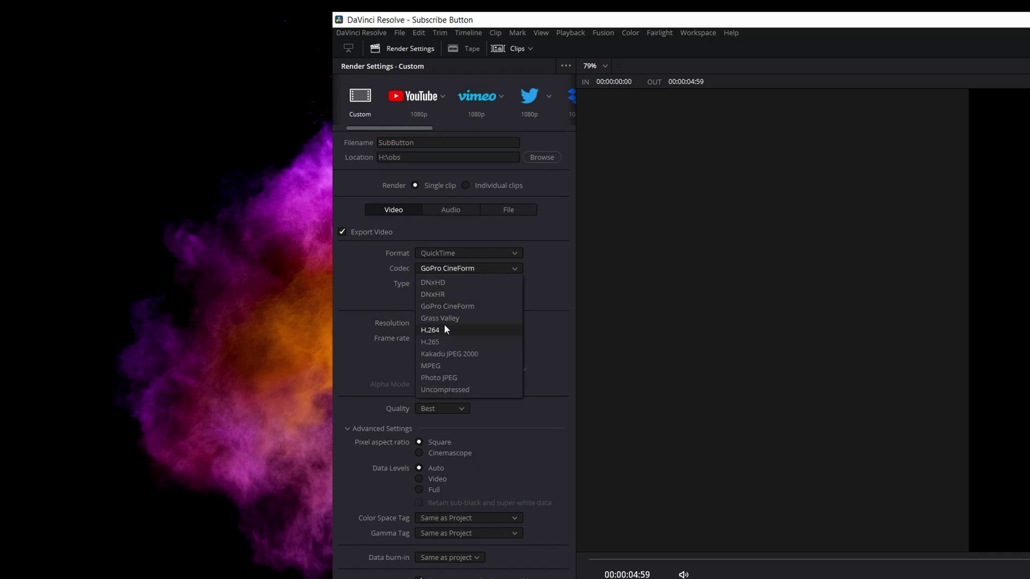
click(443, 322)
click(506, 269)
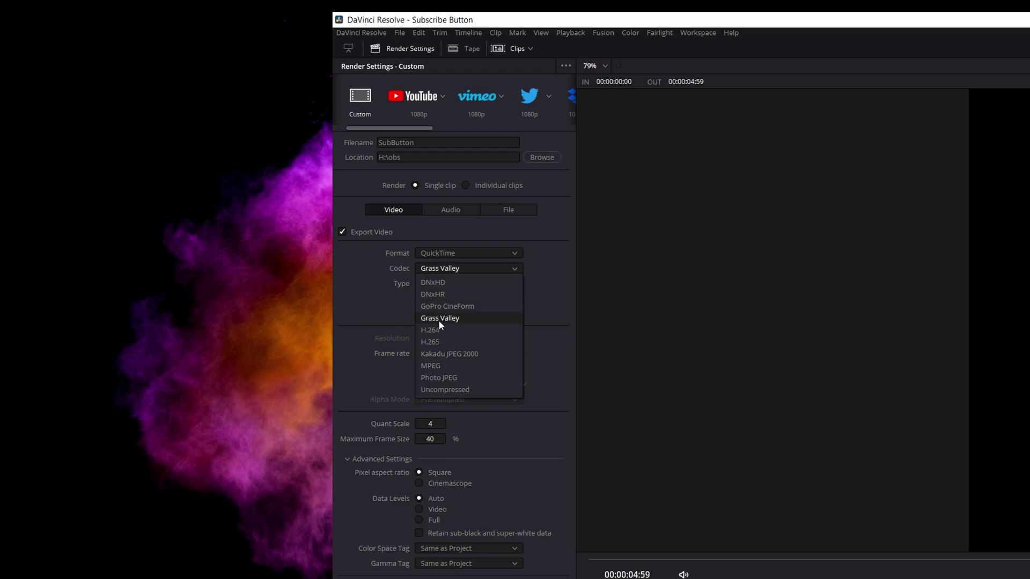
click(436, 333)
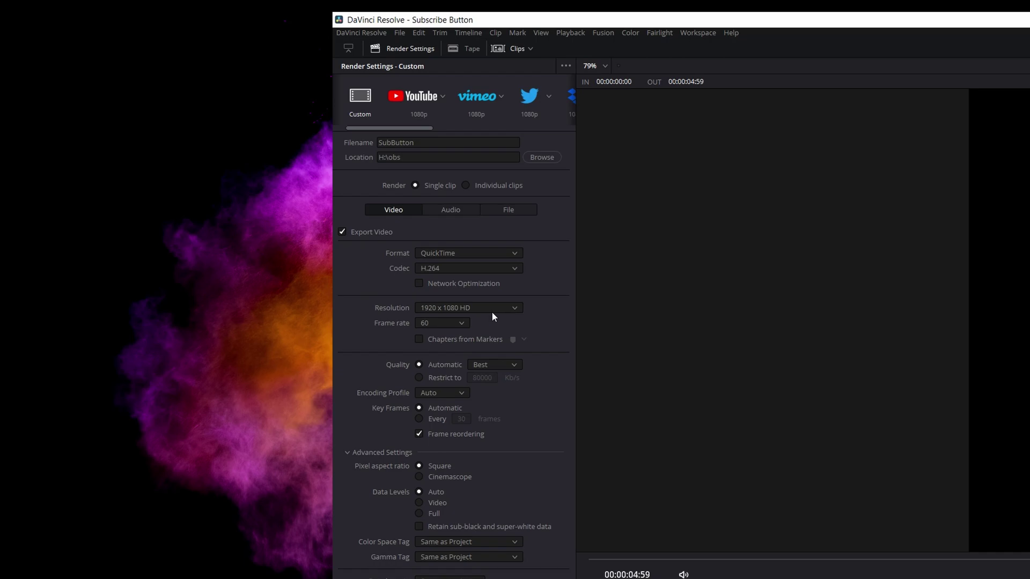
Set the export codec to GoPro CineForm with type RGB 16-bit, and enable Export Alpha
click(438, 269)
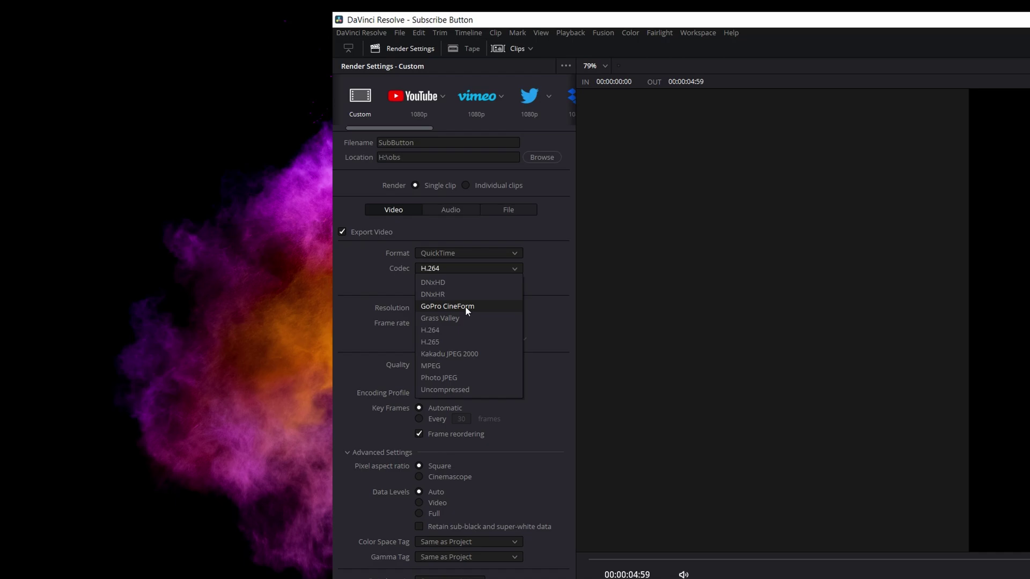
click(465, 307)
click(446, 280)
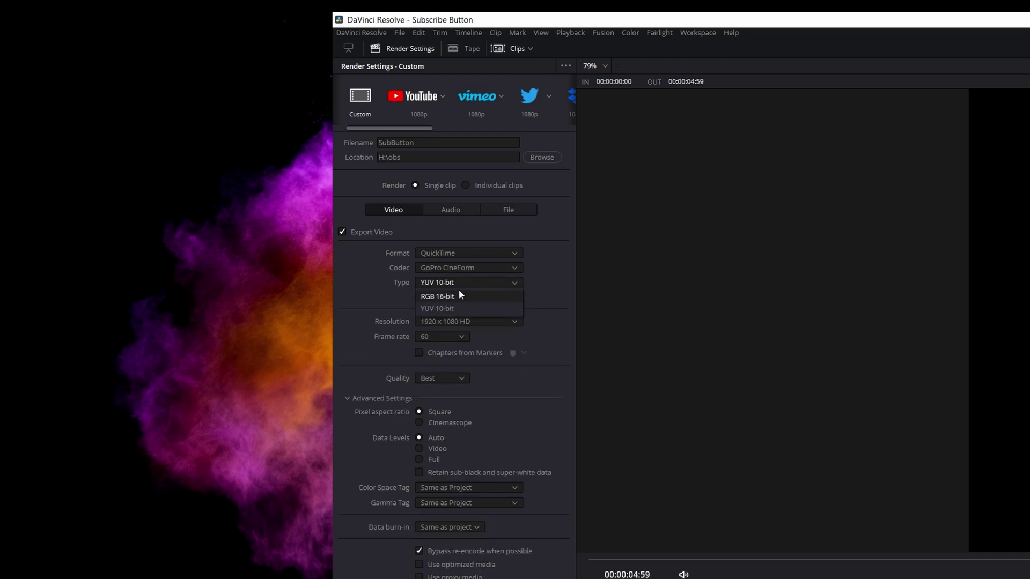
click(452, 295)
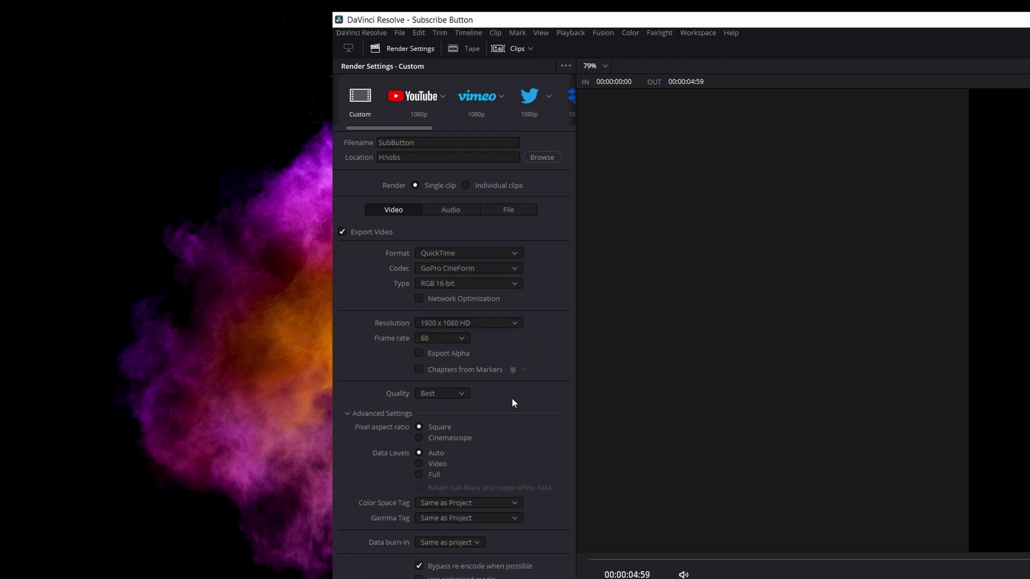
click(419, 353)
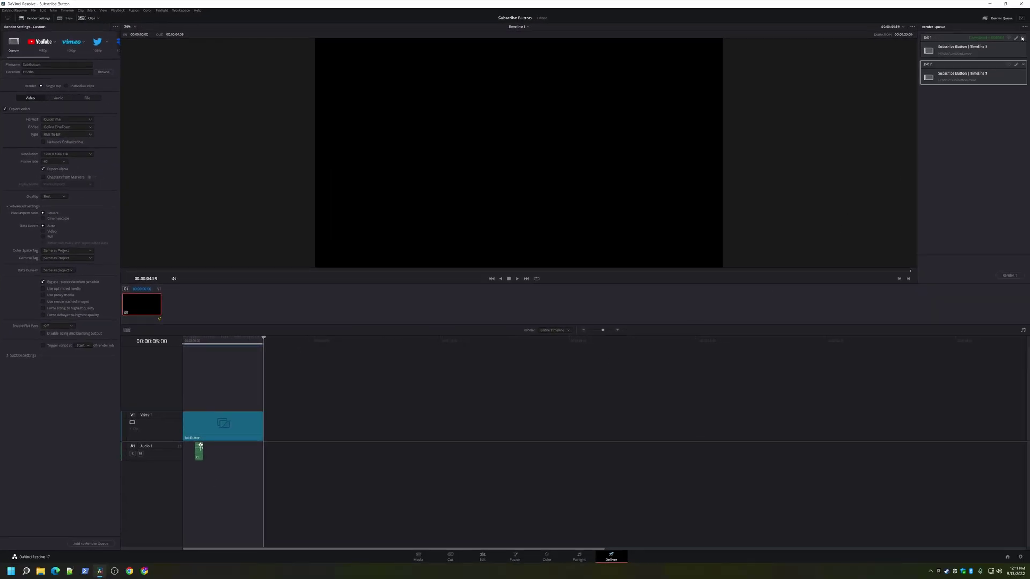
Remove the already rendered first job from the render queue and render the remaining SubButton job
click(1022, 37)
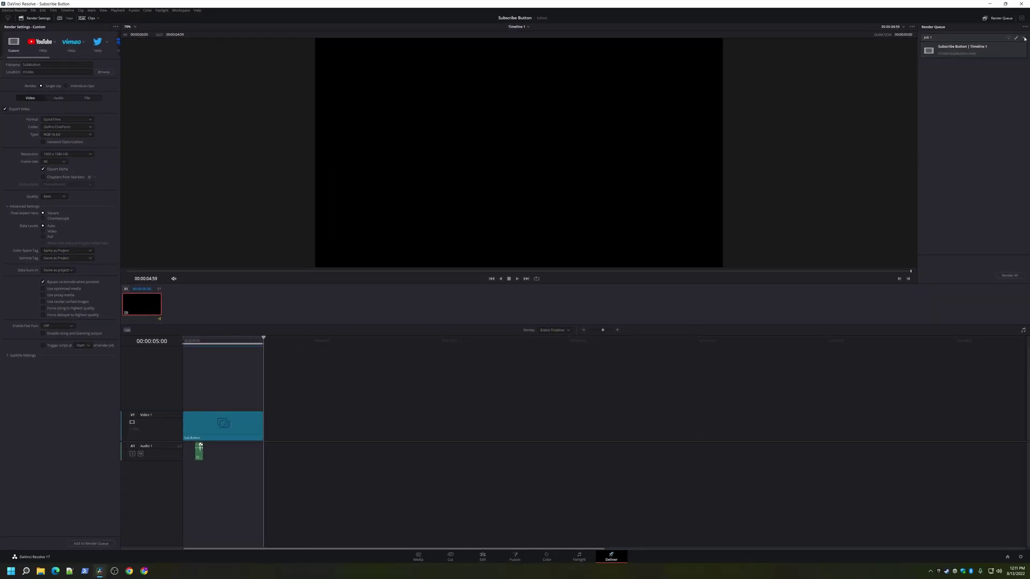
click(1009, 275)
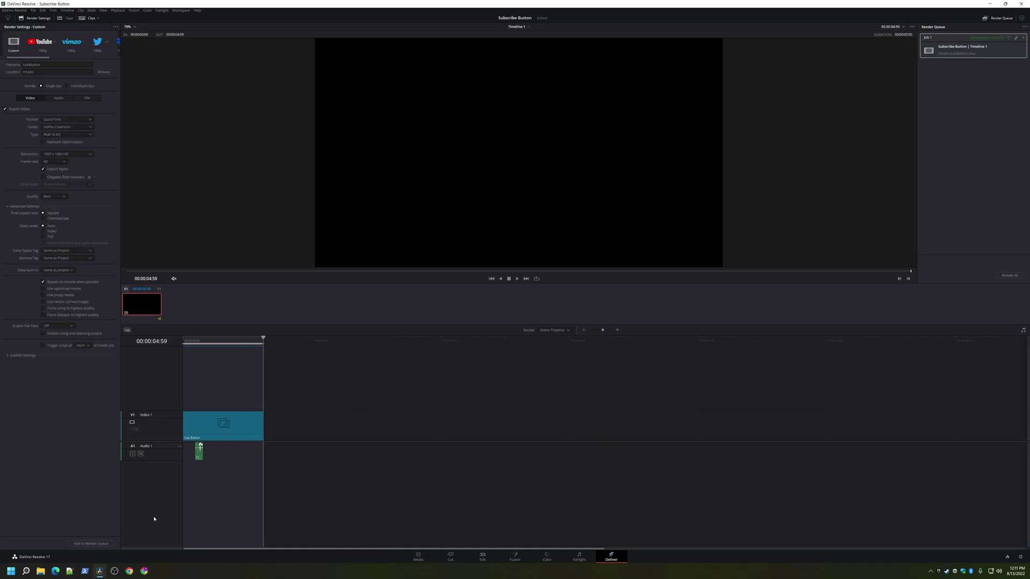
Switch to File Explorer, open the obs folder on the Scratch (H:) drive, and delete Untitled.mov
click(41, 571)
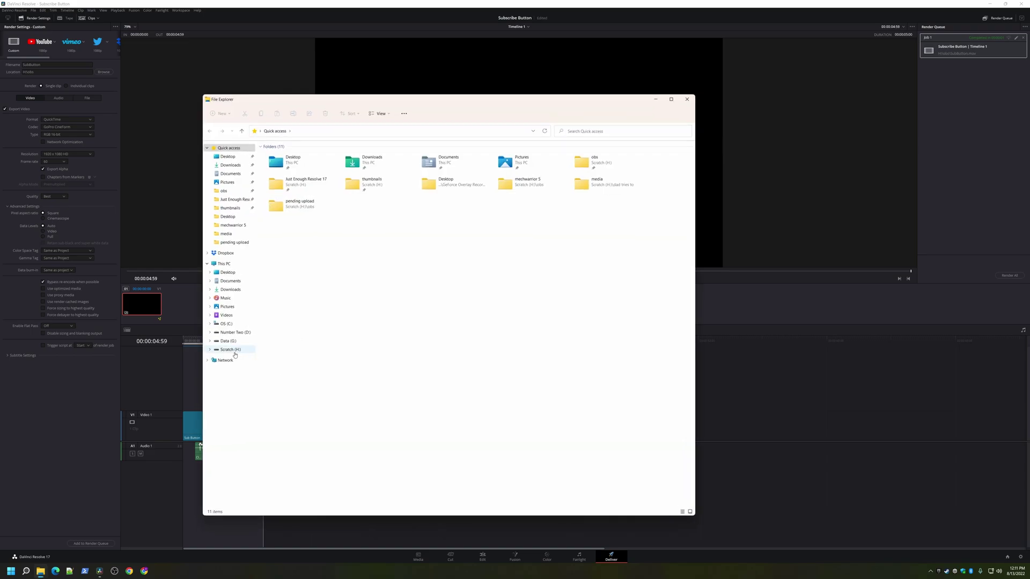
click(230, 349)
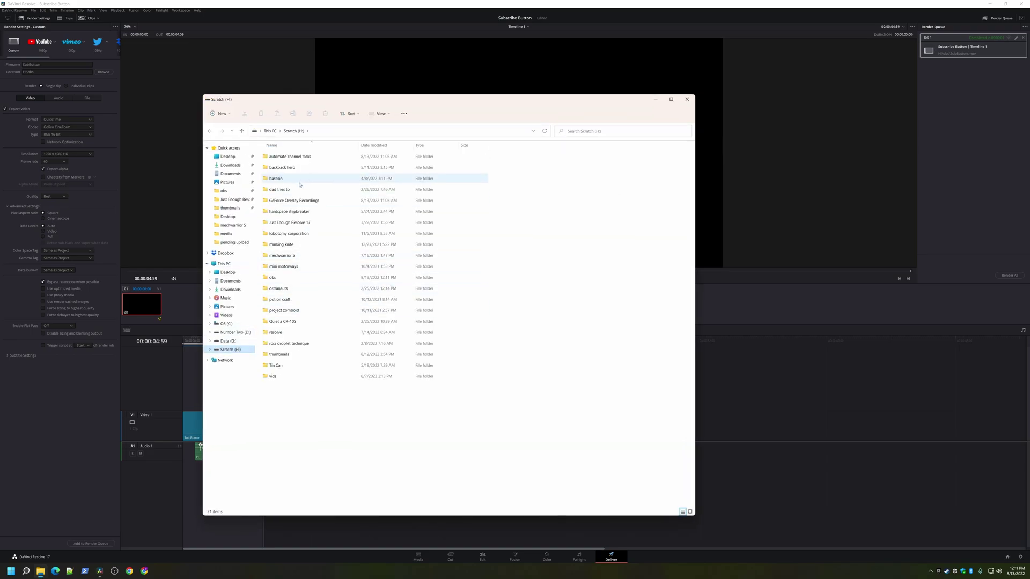
double_click(284, 278)
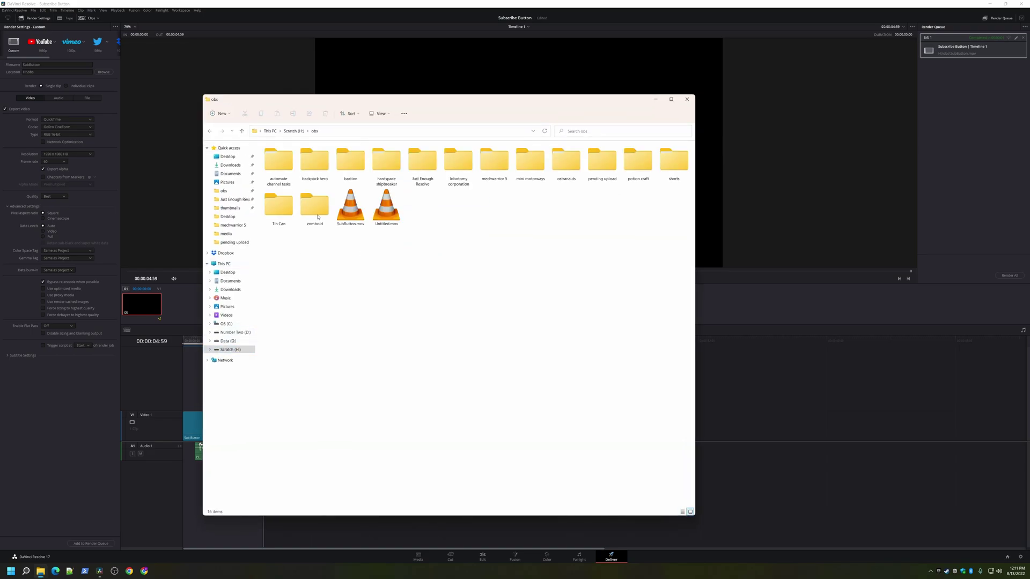
click(384, 210)
key(Delete)
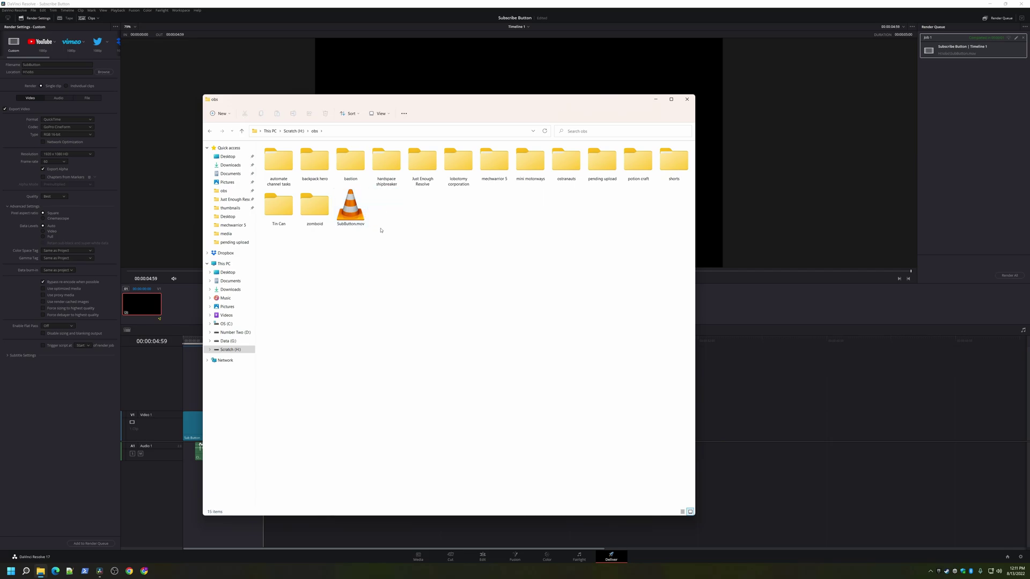
Play SubButton.mov in VLC media player to check the rendered clip, and close the player
double_click(350, 209)
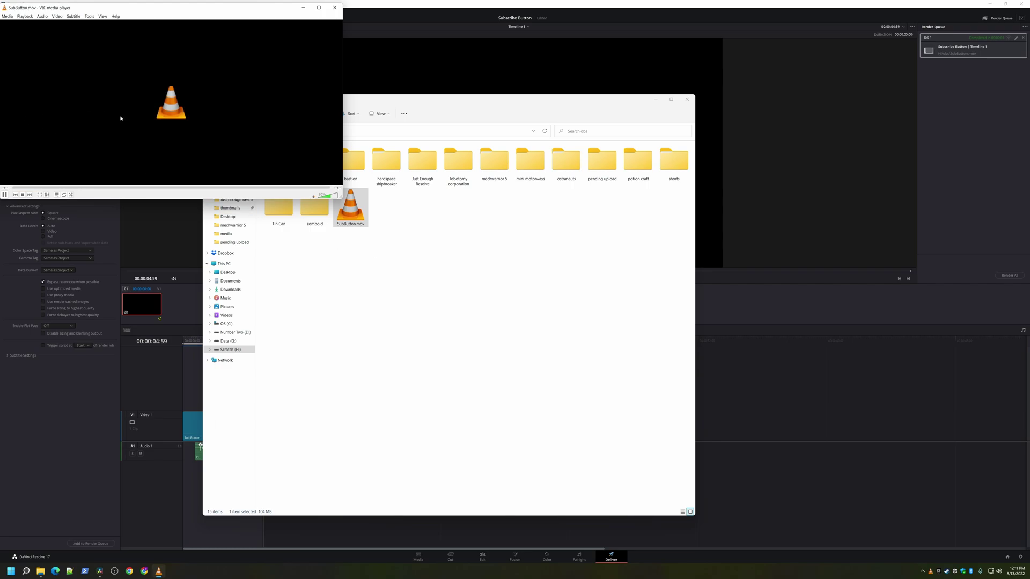
click(334, 8)
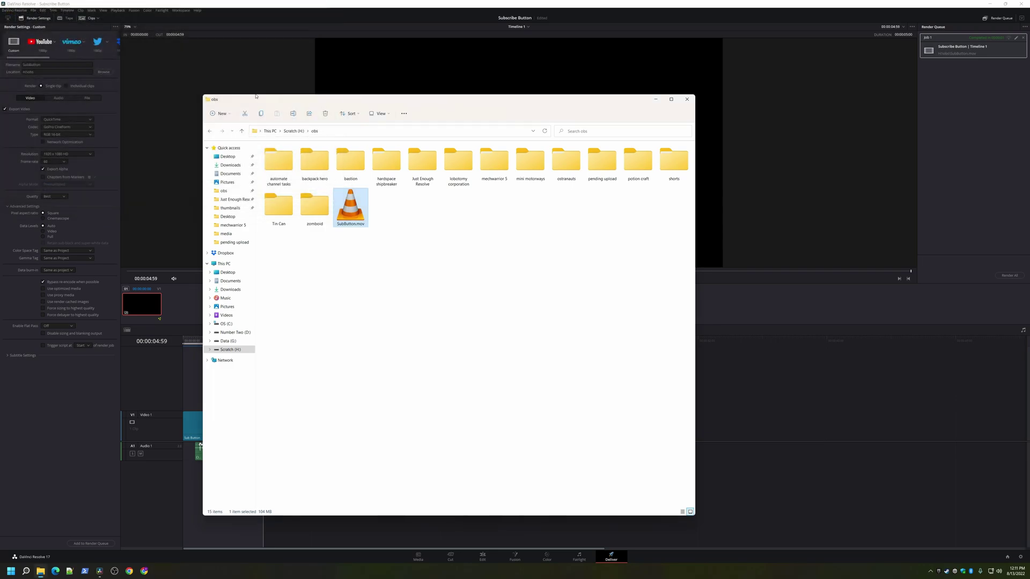